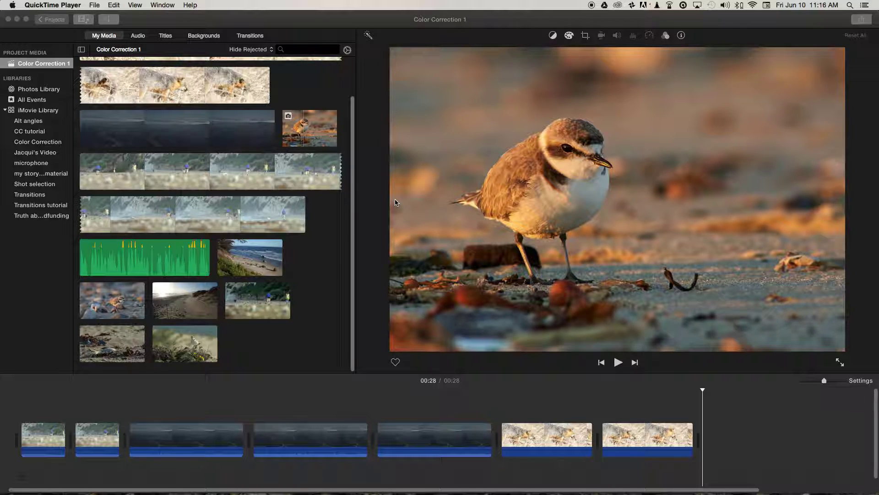
Select the snowy plover photo in the My Media browser
{"action": "left_click", "coordinate": [295, 136]}
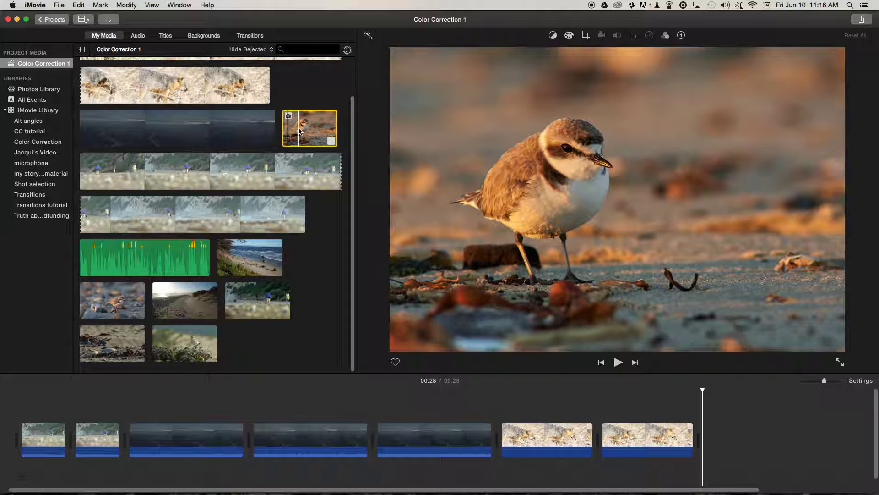
Drag the plover photo after the last timeline clip, then play and scrub to preview it
{"action": "left_click_drag", "start_coordinate": [291, 129], "coordinate": [715, 439]}
{"action": "left_click", "coordinate": [704, 391]}
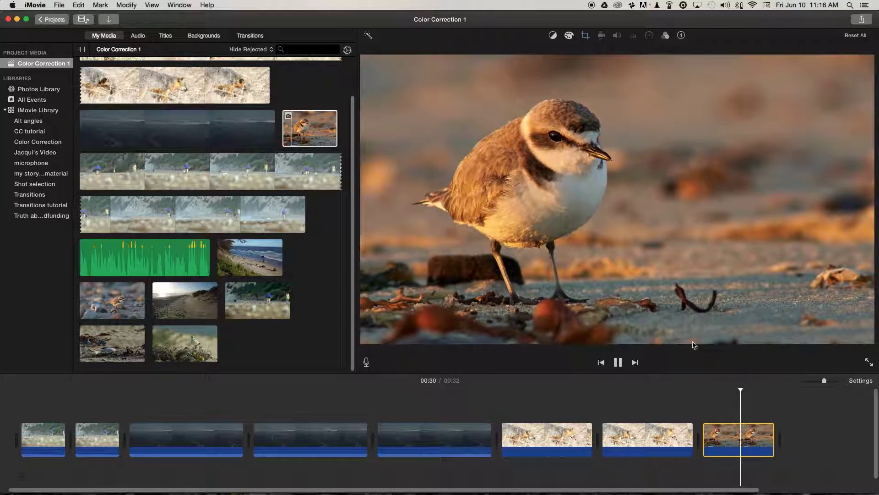
{"action": "key", "text": "space"}
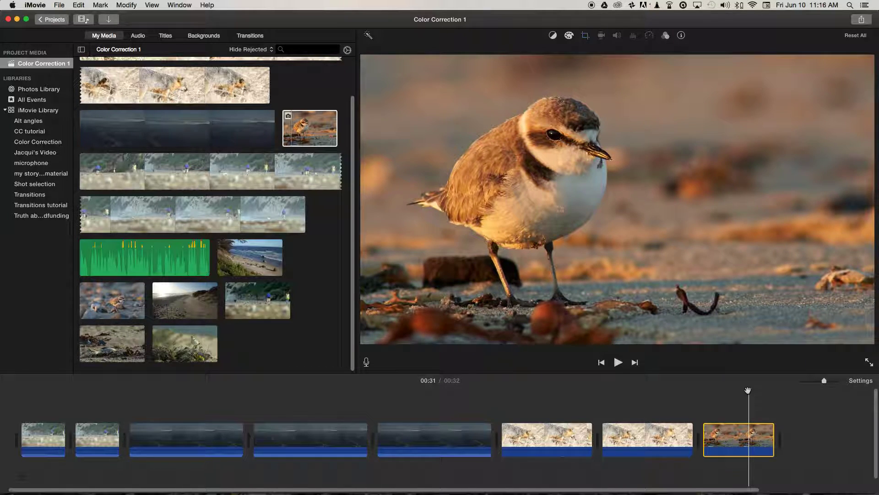
{"action": "left_click", "coordinate": [748, 391]}
{"action": "left_click_drag", "start_coordinate": [749, 390], "coordinate": [713, 390]}
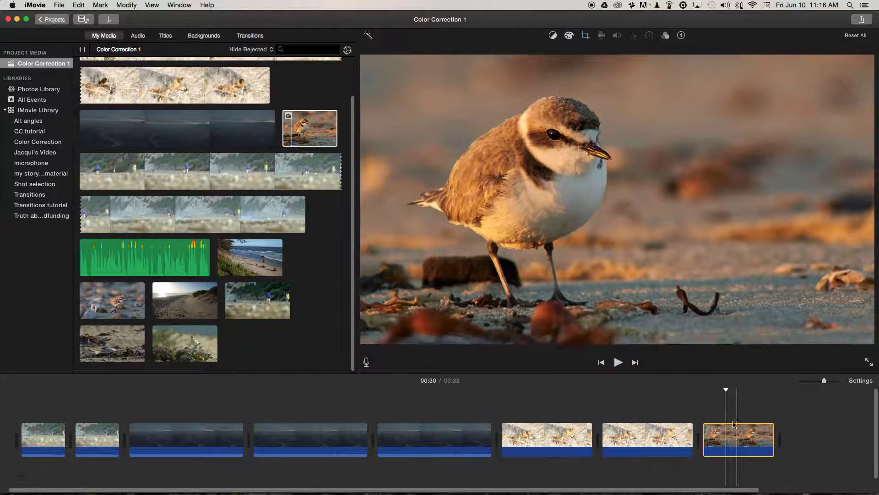
Try a Crop to Fill frame tightened around the bird, then switch the photo to Fit
{"action": "left_click", "coordinate": [727, 439]}
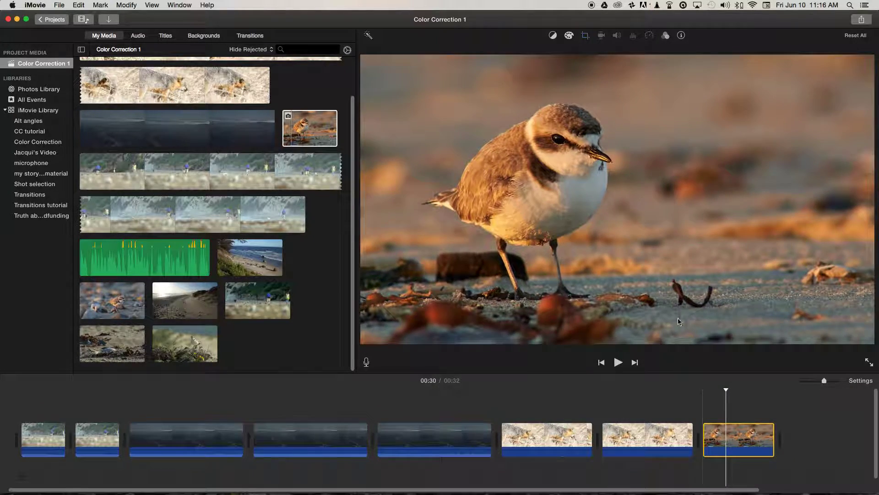
{"action": "left_click", "coordinate": [586, 36]}
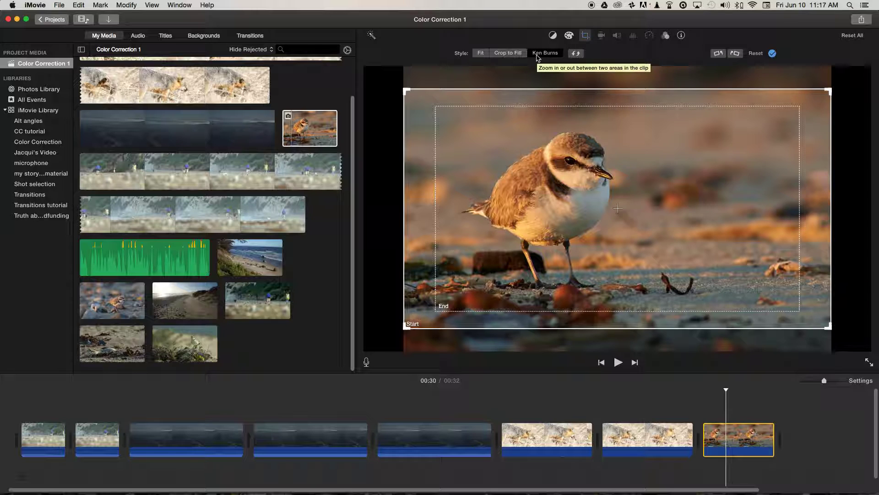
{"action": "left_click", "coordinate": [507, 53]}
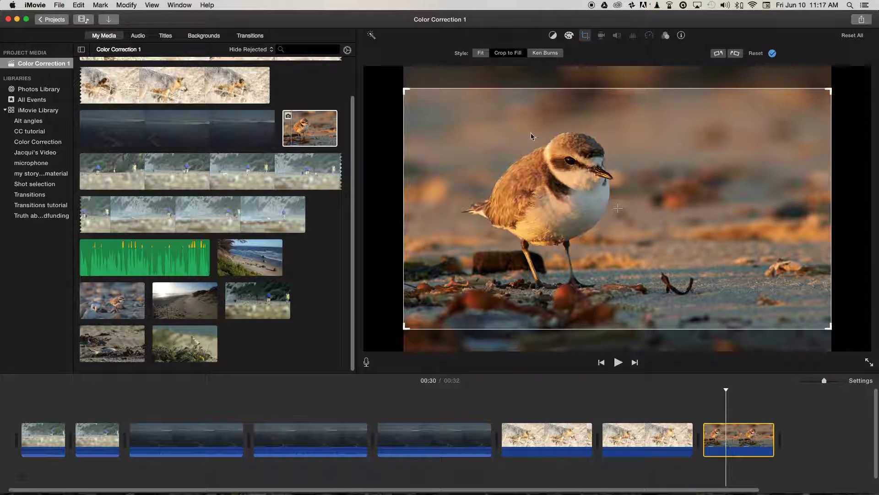
{"action": "mouse_move", "coordinate": [602, 227]}
{"action": "left_mouse_down"}
{"action": "mouse_move", "coordinate": [597, 257]}
{"action": "mouse_move", "coordinate": [598, 227]}
{"action": "mouse_move", "coordinate": [598, 238]}
{"action": "left_mouse_up"}
{"action": "left_click_drag", "start_coordinate": [832, 88], "coordinate": [789, 131]}
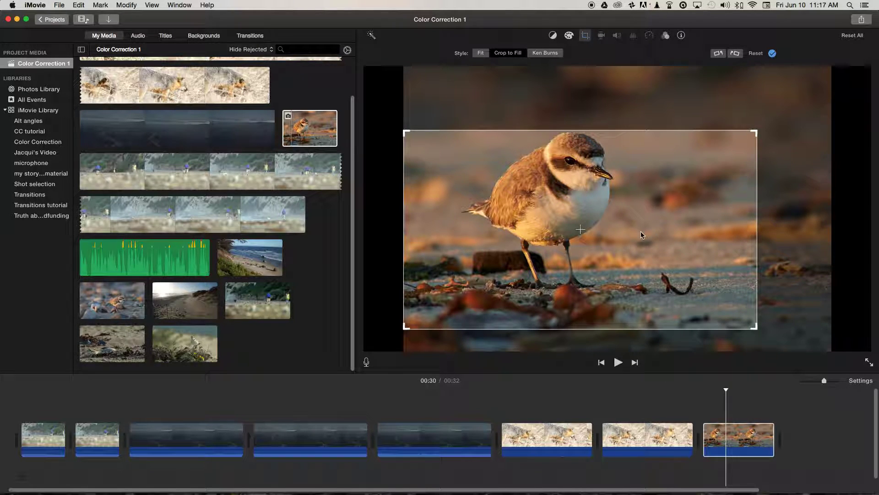
{"action": "mouse_move", "coordinate": [641, 233]}
{"action": "left_mouse_down"}
{"action": "mouse_move", "coordinate": [640, 212]}
{"action": "mouse_move", "coordinate": [639, 222]}
{"action": "left_mouse_up"}
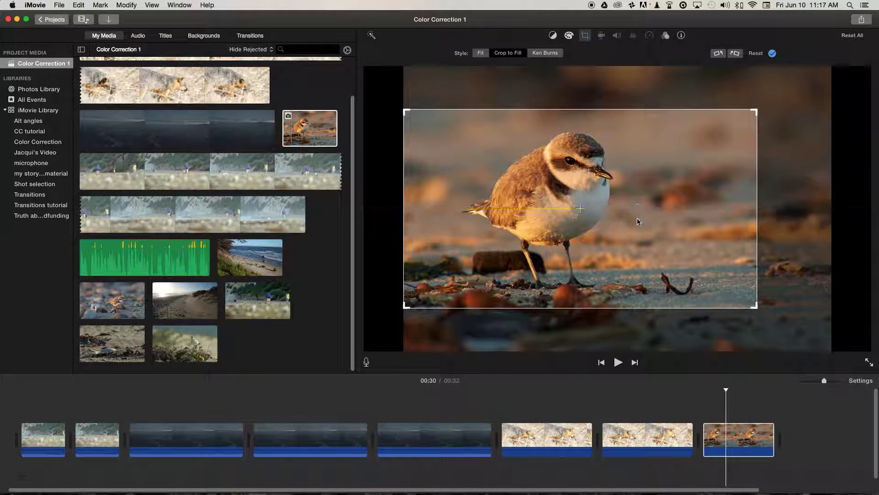
{"action": "left_click_drag", "start_coordinate": [756, 111], "coordinate": [751, 114]}
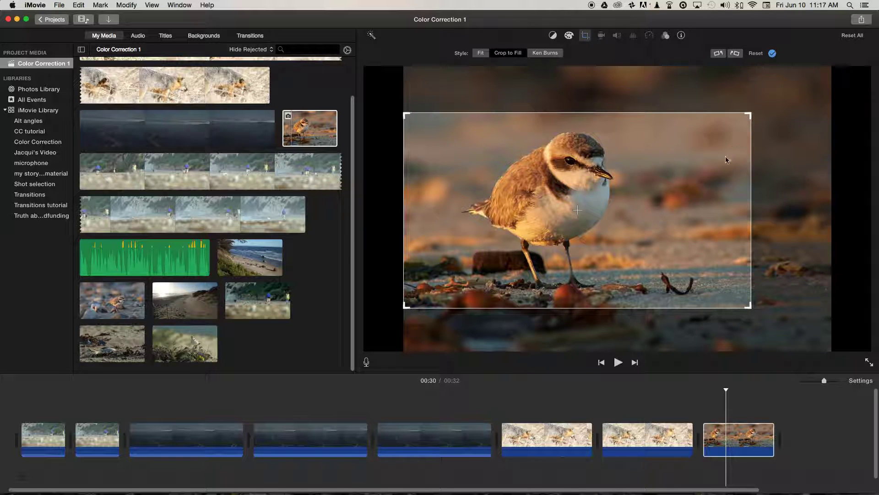
{"action": "left_click", "coordinate": [484, 53]}
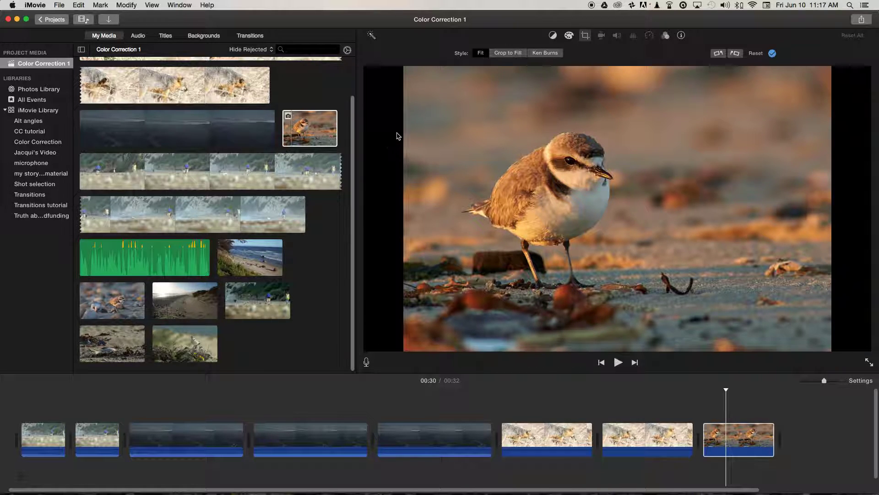
Apply Ken Burns and shrink the Start frame, shifting it left of the End frame
{"action": "left_click", "coordinate": [551, 52]}
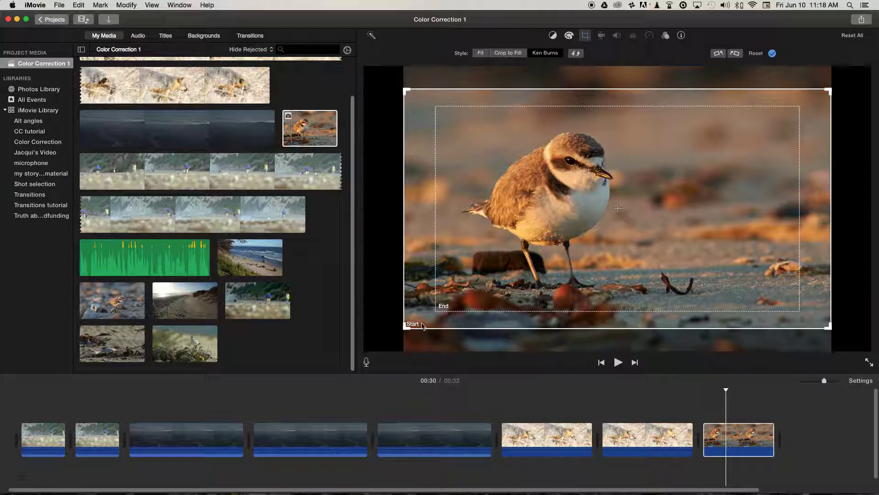
{"action": "left_click_drag", "start_coordinate": [405, 326], "coordinate": [438, 315]}
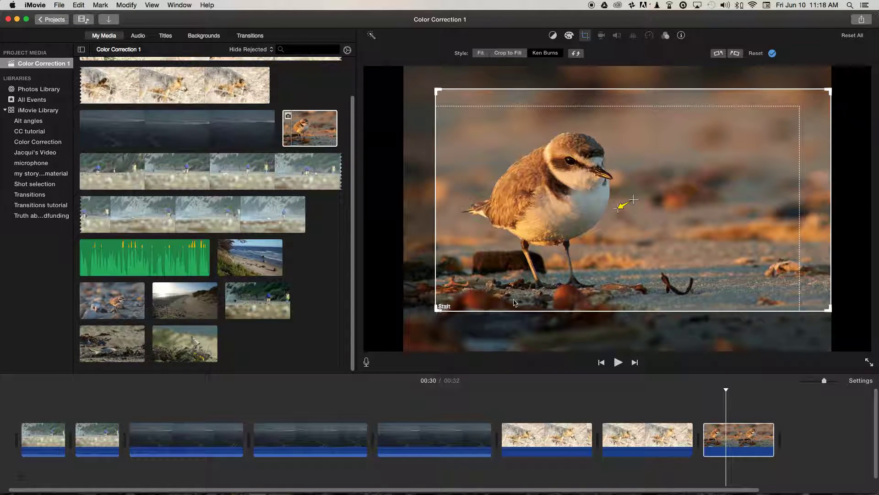
{"action": "left_click_drag", "start_coordinate": [829, 90], "coordinate": [798, 107]}
{"action": "left_click_drag", "start_coordinate": [662, 189], "coordinate": [631, 191]}
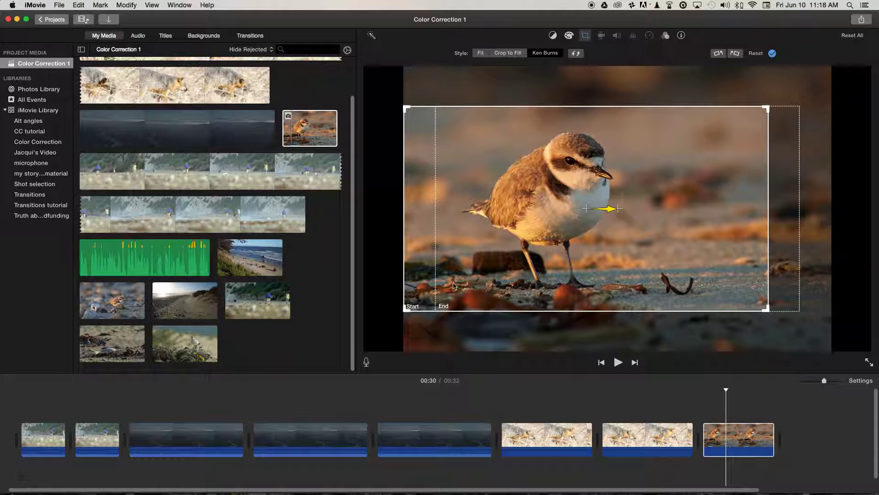
{"action": "left_click_drag", "start_coordinate": [443, 295], "coordinate": [448, 303]}
Shift the End frame to the right and preview the left-to-right pan
{"action": "left_click", "coordinate": [442, 110]}
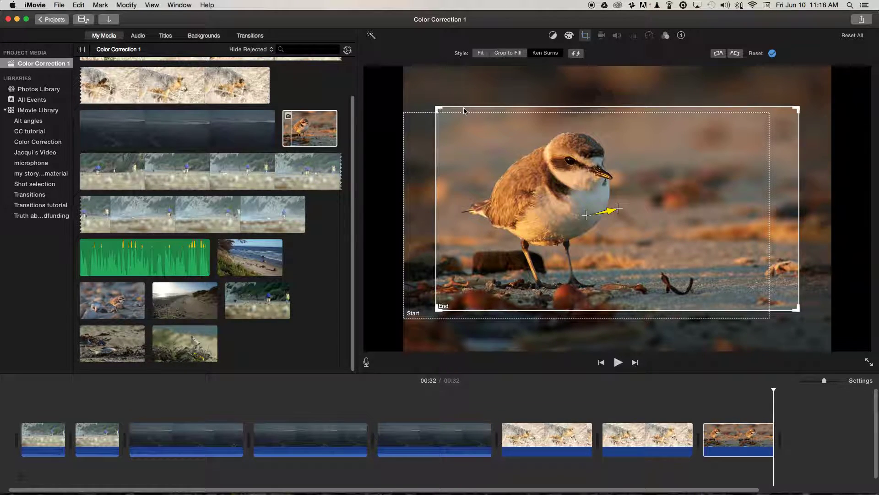
{"action": "mouse_move", "coordinate": [464, 110]}
{"action": "left_mouse_down"}
{"action": "mouse_move", "coordinate": [495, 110]}
{"action": "mouse_move", "coordinate": [451, 109]}
{"action": "left_mouse_up"}
{"action": "left_click", "coordinate": [450, 113]}
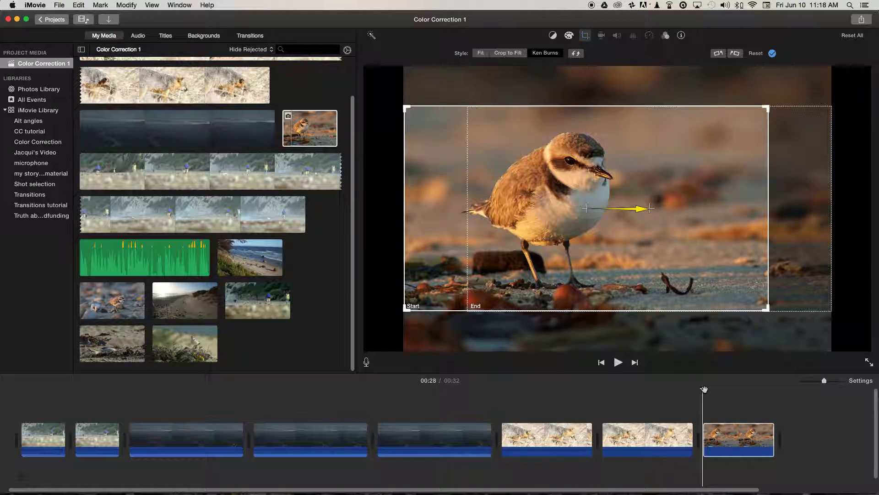
{"action": "key", "text": "space"}
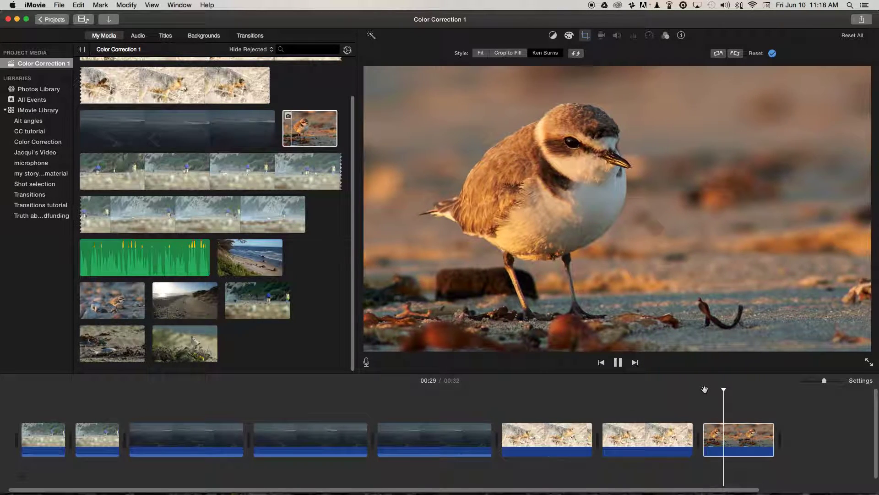
{"action": "key", "text": "space"}
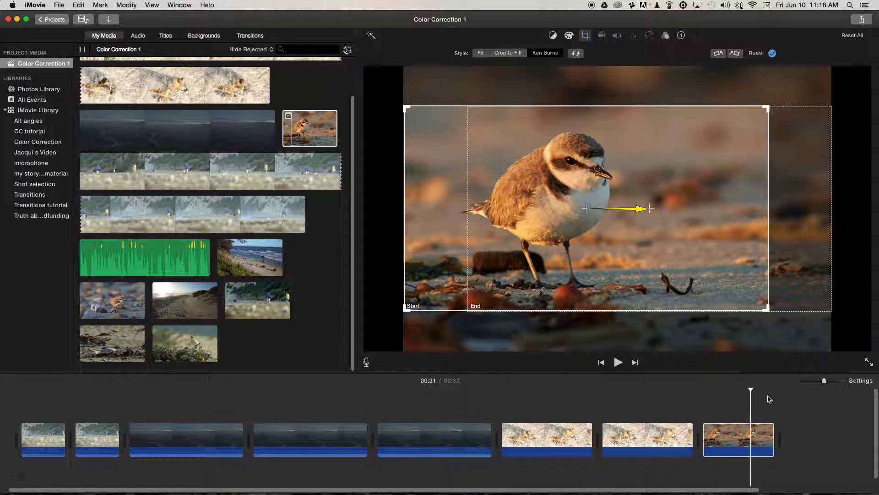
Raise the End frame and move the Start frame lower and right
{"action": "left_click", "coordinate": [802, 198]}
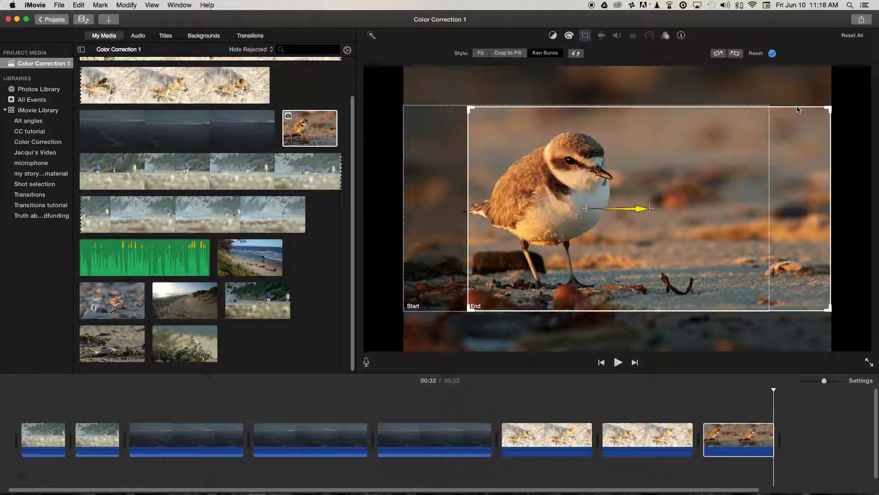
{"action": "left_click_drag", "start_coordinate": [797, 109], "coordinate": [795, 69]}
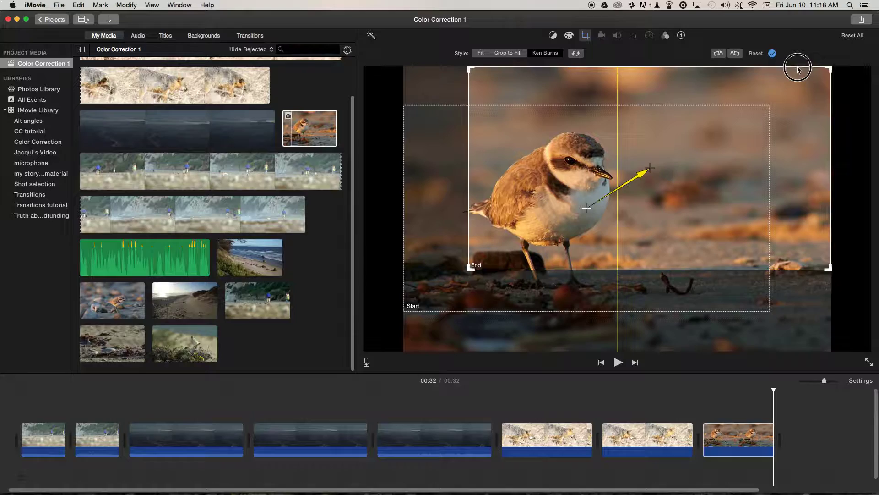
{"action": "left_click_drag", "start_coordinate": [432, 109], "coordinate": [455, 86]}
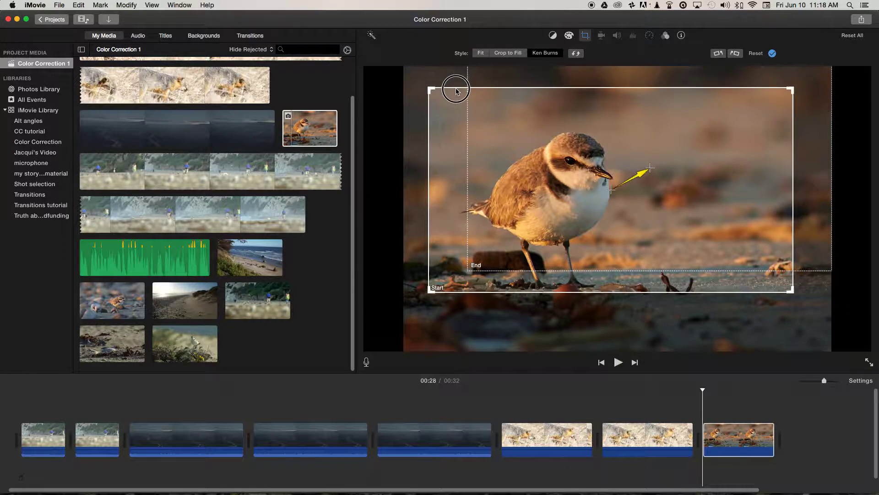
Move End down-left and Start up-right, then preview the diagonal pan
{"action": "left_click", "coordinate": [468, 79]}
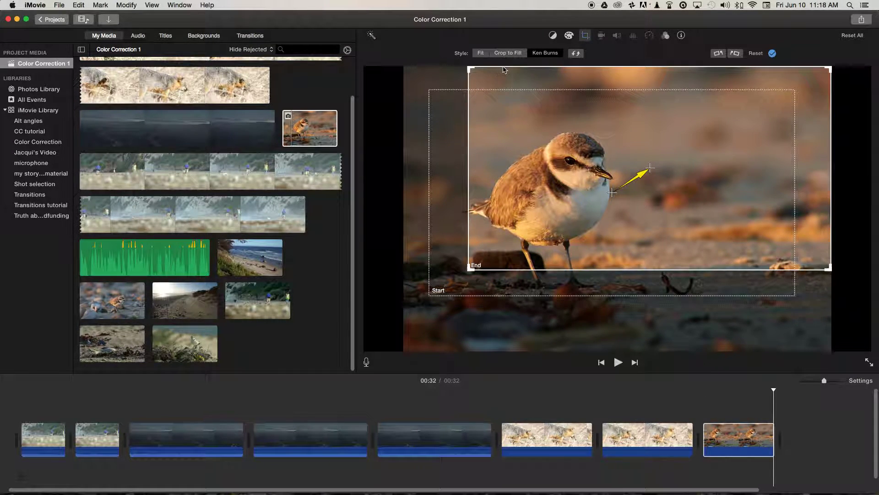
{"action": "left_click_drag", "start_coordinate": [504, 70], "coordinate": [437, 184]}
{"action": "left_click_drag", "start_coordinate": [481, 93], "coordinate": [520, 68]}
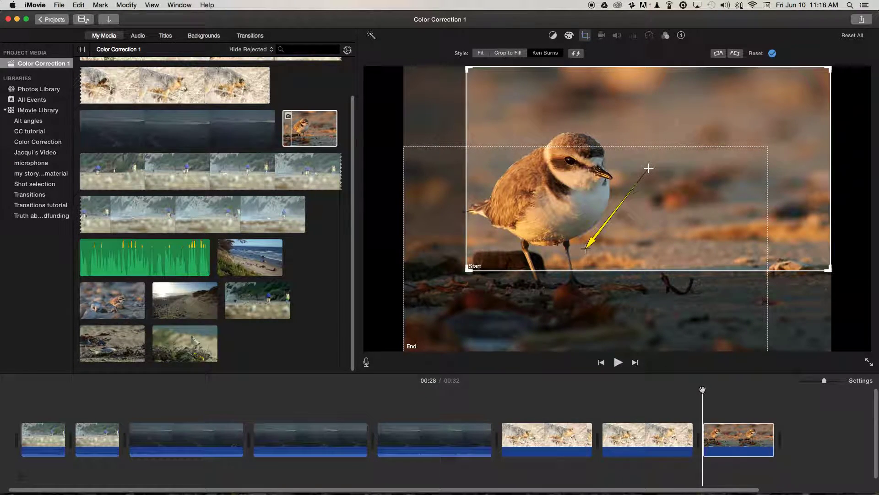
{"action": "left_click", "coordinate": [703, 391]}
{"action": "key", "text": "space"}
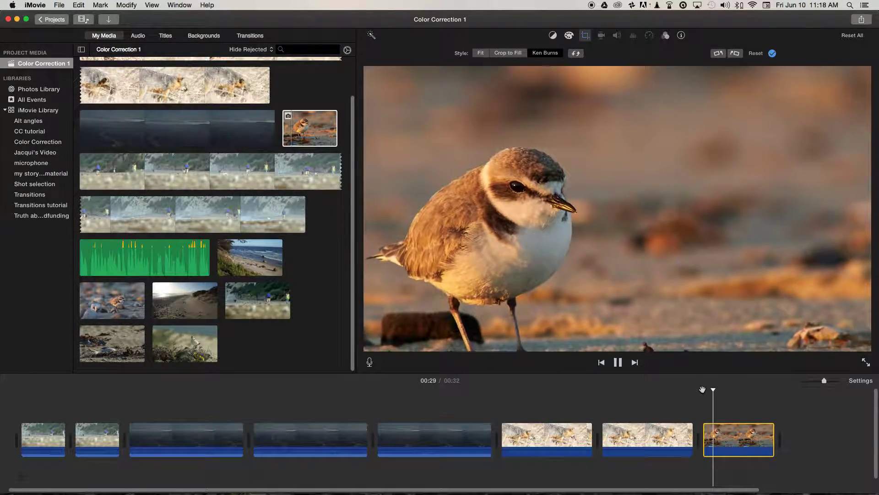
{"action": "key", "text": "space"}
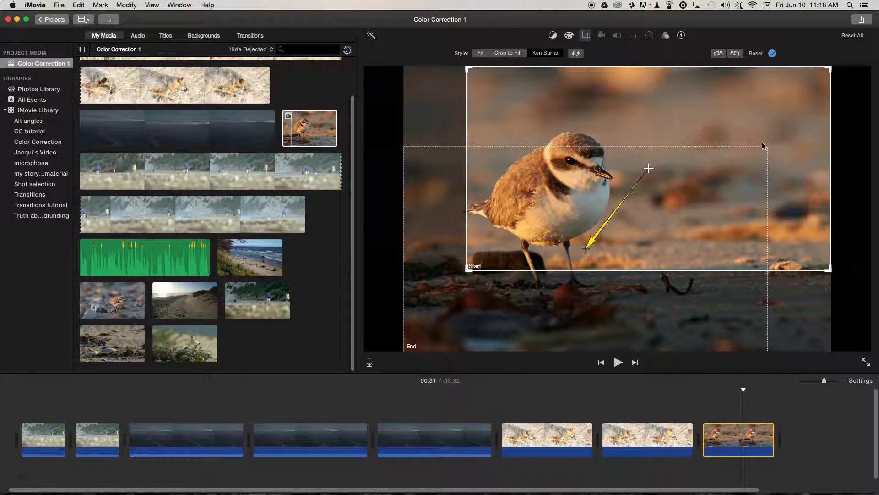
Enlarge the End frame to nearly the full photo and replay from 00:28
{"action": "left_click", "coordinate": [426, 149]}
{"action": "left_click_drag", "start_coordinate": [764, 148], "coordinate": [820, 93]}
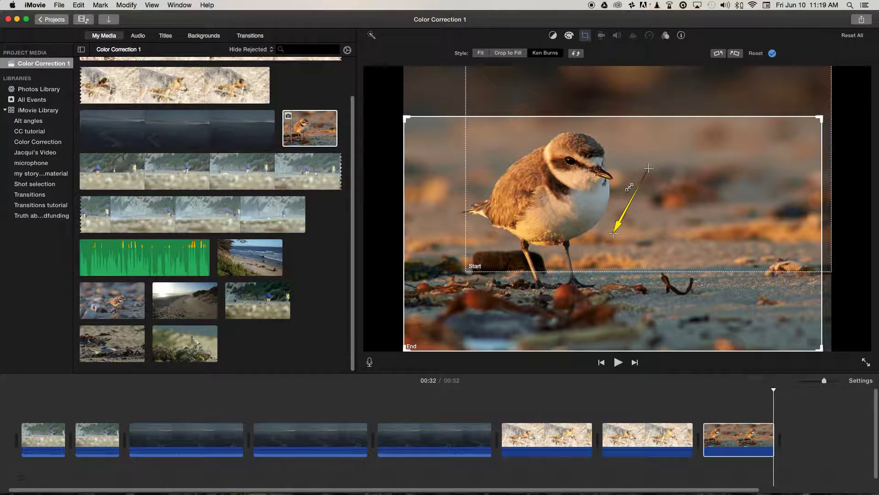
{"action": "left_click_drag", "start_coordinate": [774, 389], "coordinate": [703, 392]}
{"action": "key", "text": "space"}
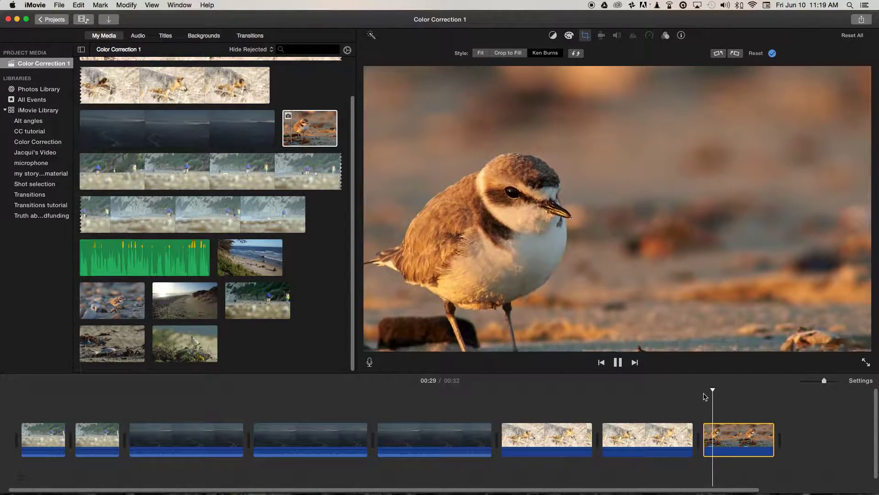